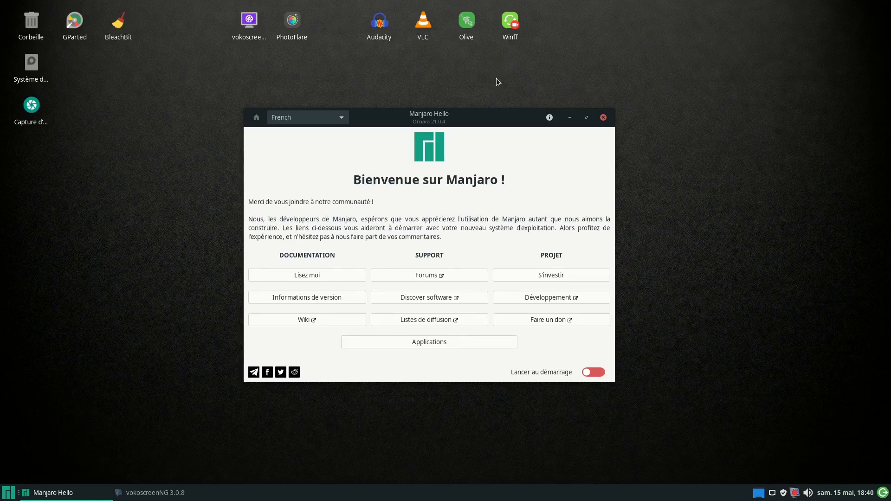
# Close the Manjaro Hello window and open the personal folder in the Dolphin file manager
pyautogui.click(603, 117)
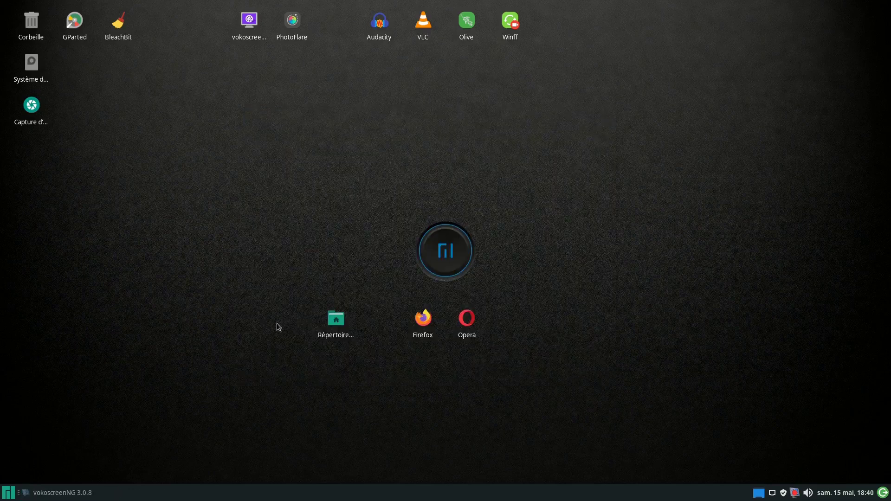
pyautogui.click(8, 494)
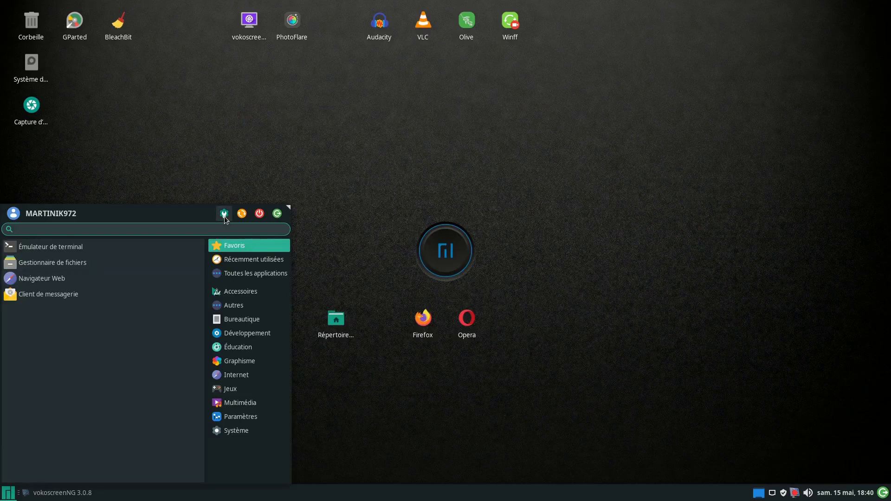
pyautogui.click(333, 324)
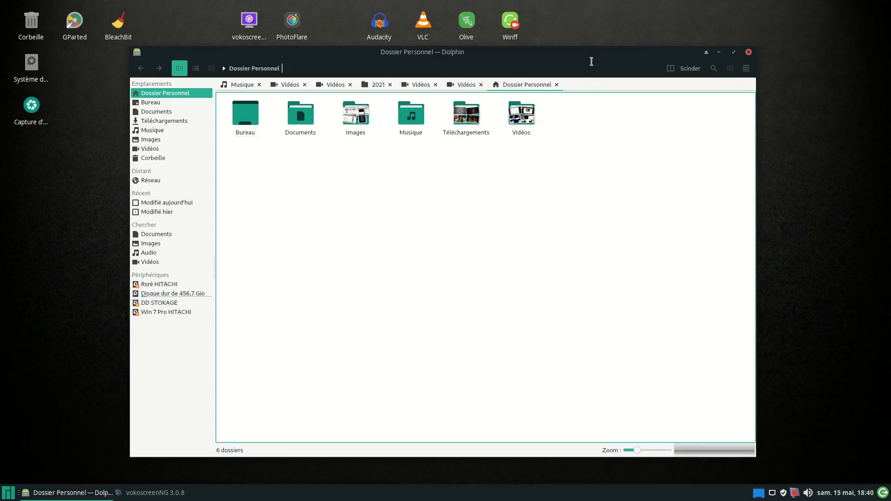
pyautogui.moveTo(602, 57); pyautogui.dragTo(604, 55)
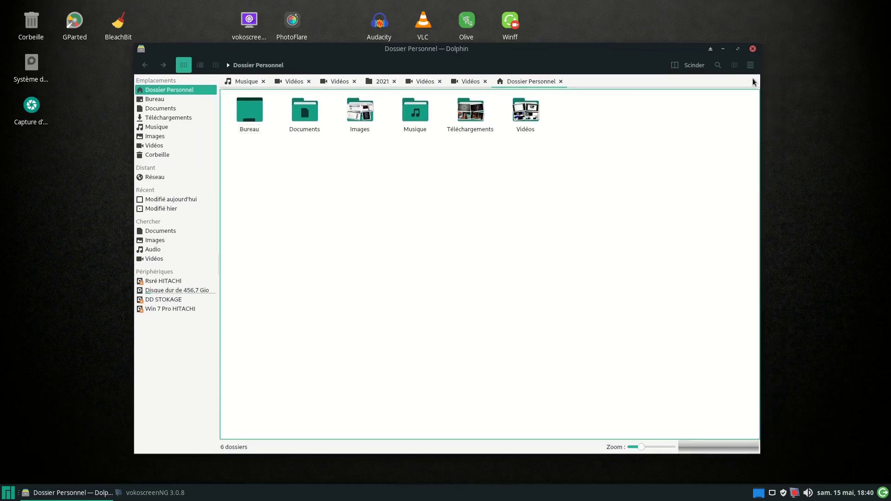
# Examine Dolphin's preferences, covering context menu, navigation, view modes, trash, startup and the general behaviour and preview options
pyautogui.click(750, 66)
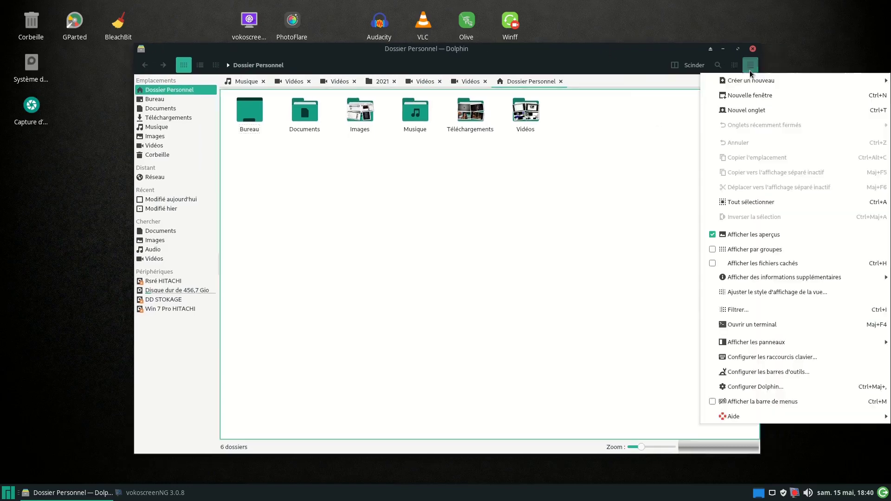
pyautogui.click(753, 388)
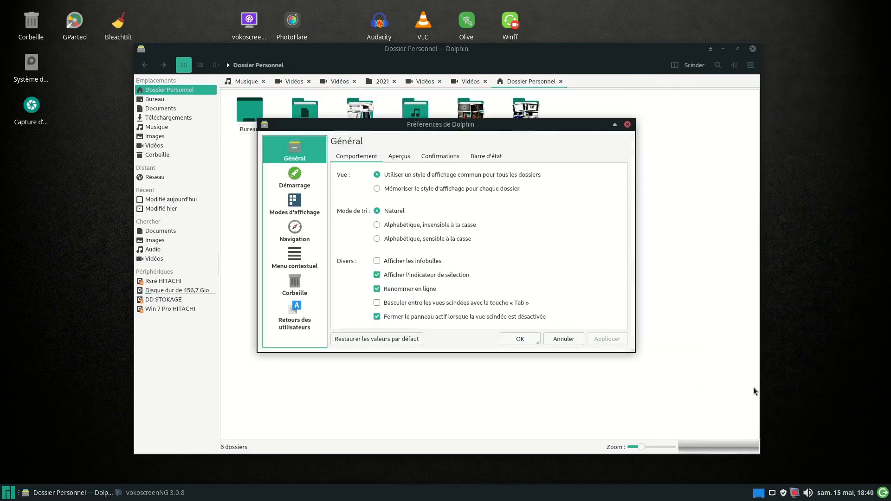
pyautogui.click(294, 264)
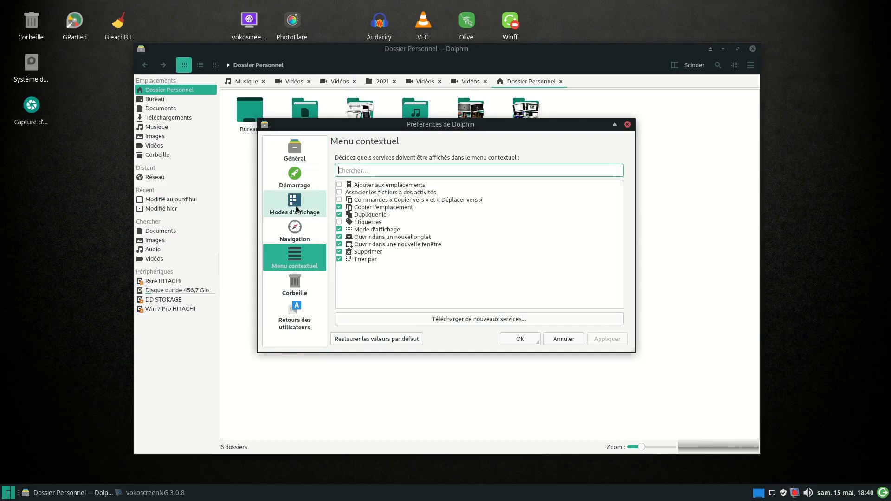
pyautogui.click(294, 230)
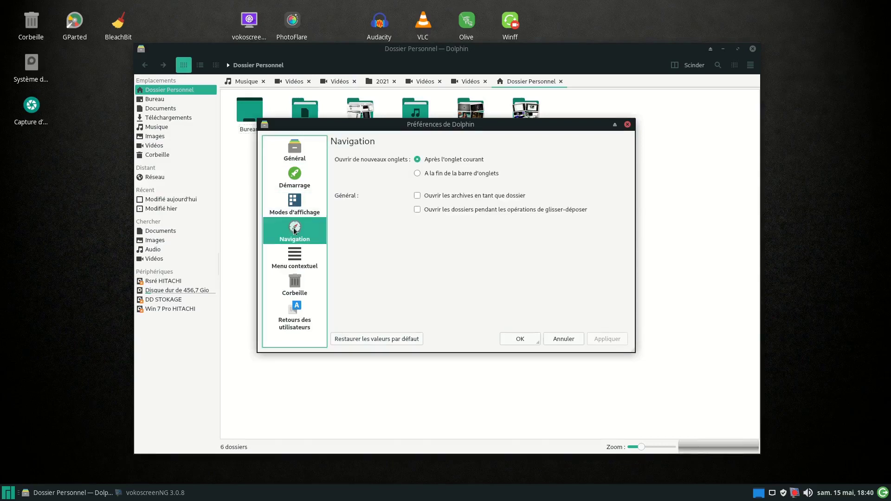
pyautogui.click(296, 212)
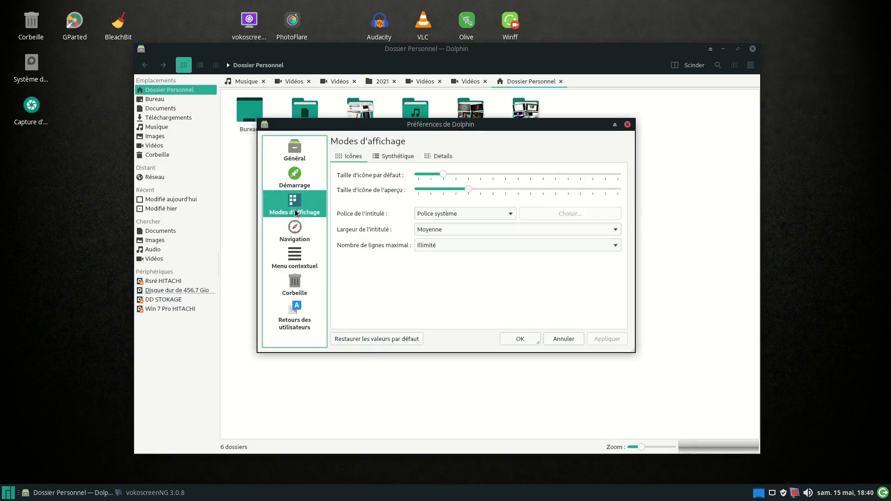
pyautogui.click(295, 259)
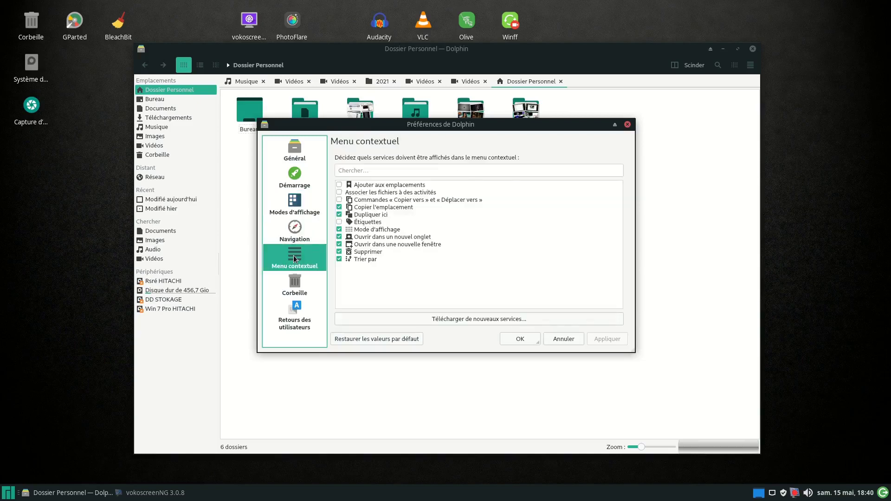
pyautogui.click(294, 284)
pyautogui.click(295, 258)
pyautogui.click(298, 231)
pyautogui.click(298, 206)
pyautogui.click(298, 187)
pyautogui.click(298, 159)
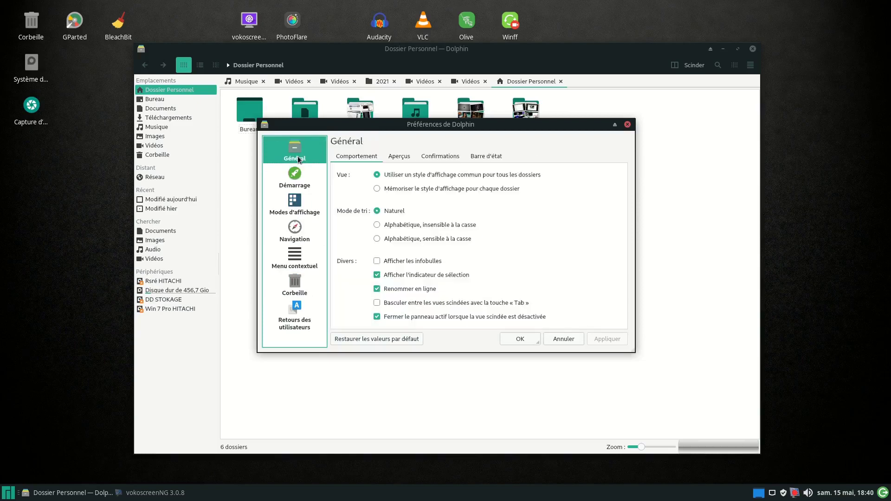
pyautogui.click(399, 157)
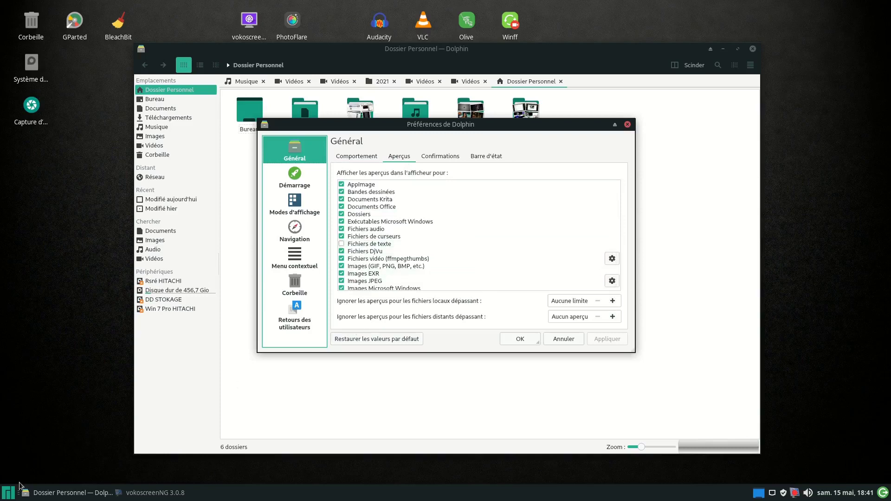
# View the Kvantum theme manager from the system settings, closing it and the settings window
pyautogui.click(8, 493)
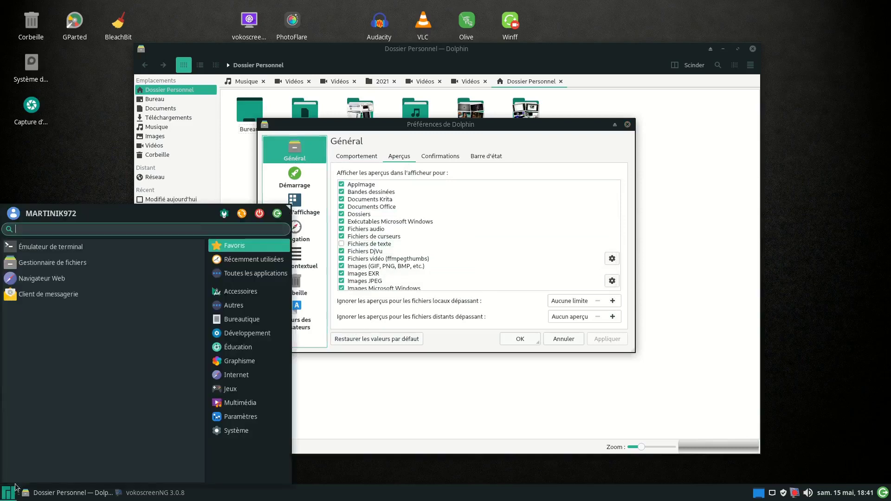
pyautogui.click(223, 214)
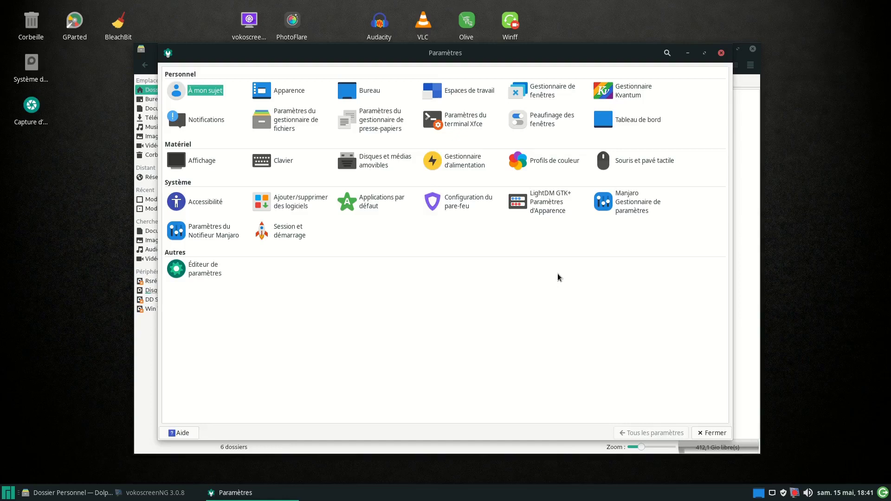
pyautogui.click(627, 92)
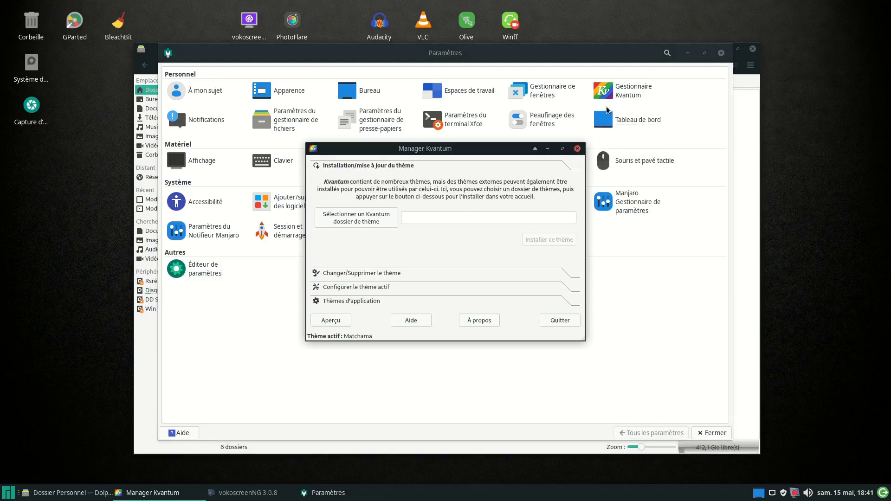
pyautogui.click(577, 149)
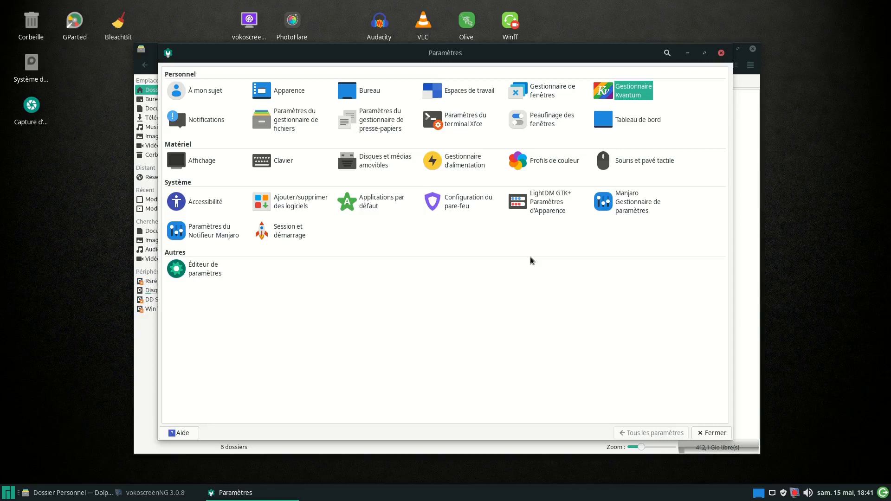
pyautogui.click(721, 53)
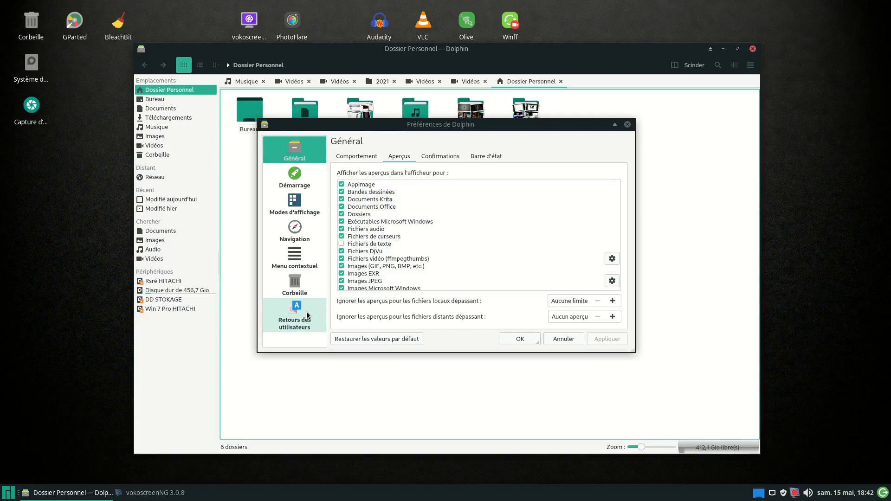
# Close Dolphin's preferences and examine the view mode and open-with options in the personal folder's context menu
pyautogui.click(628, 125)
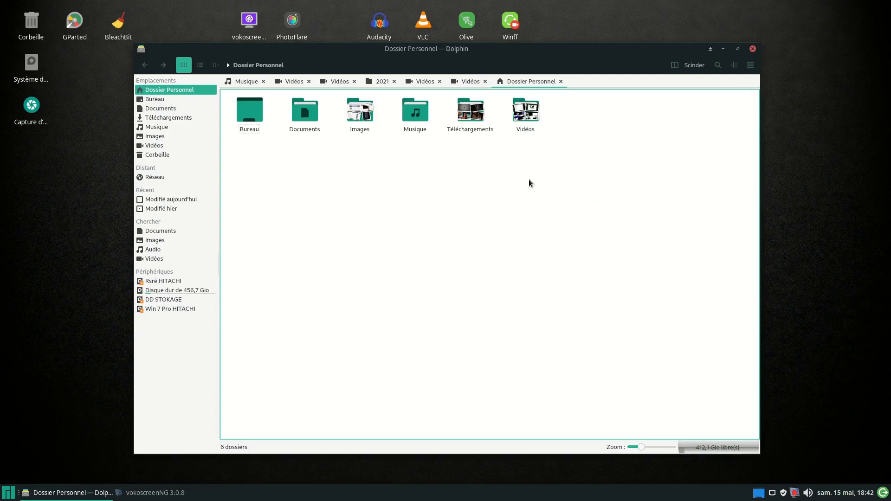
pyautogui.rightClick(503, 197)
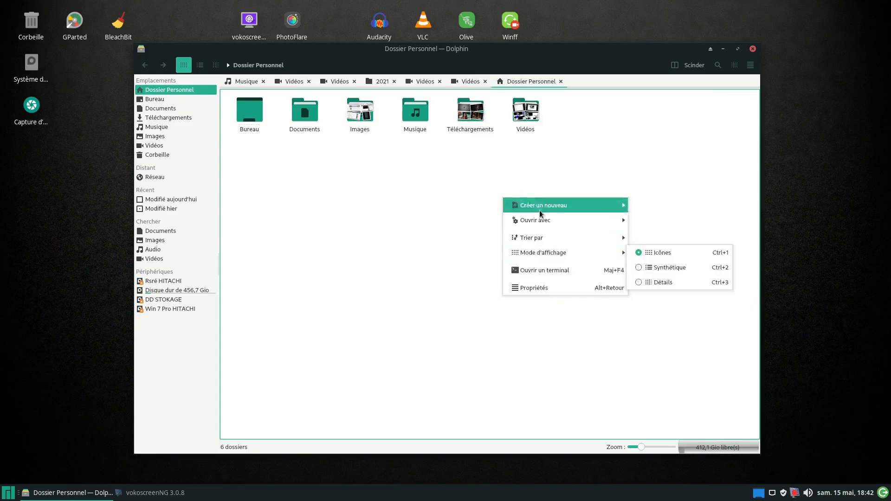
pyautogui.moveTo(556, 218)
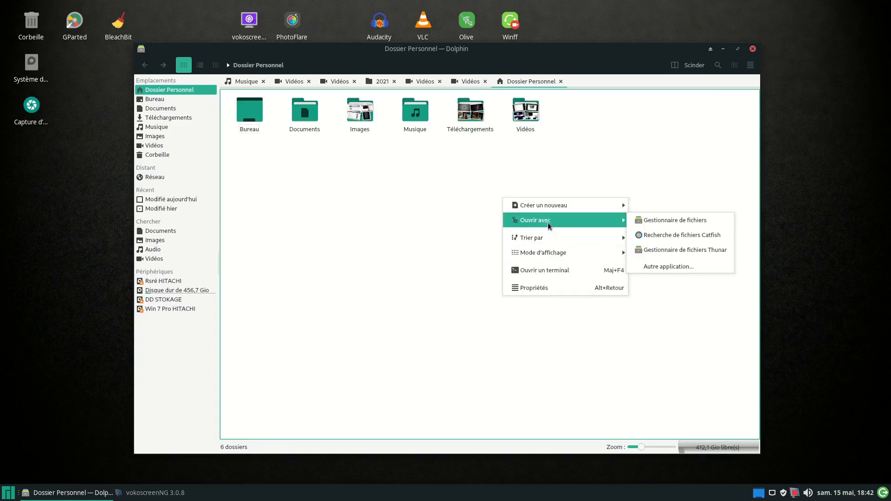
pyautogui.click(415, 216)
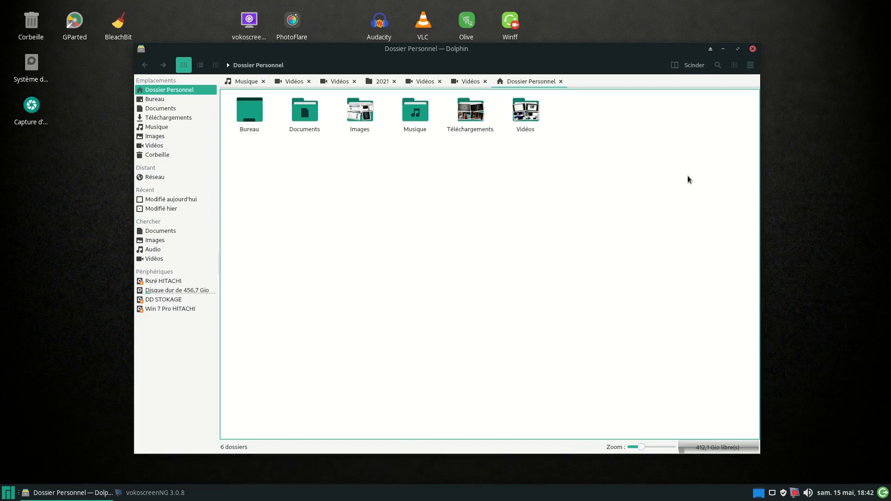
# Check the context menu services in Dolphin's preferences and the download of new services, and close Dolphin
pyautogui.click(750, 66)
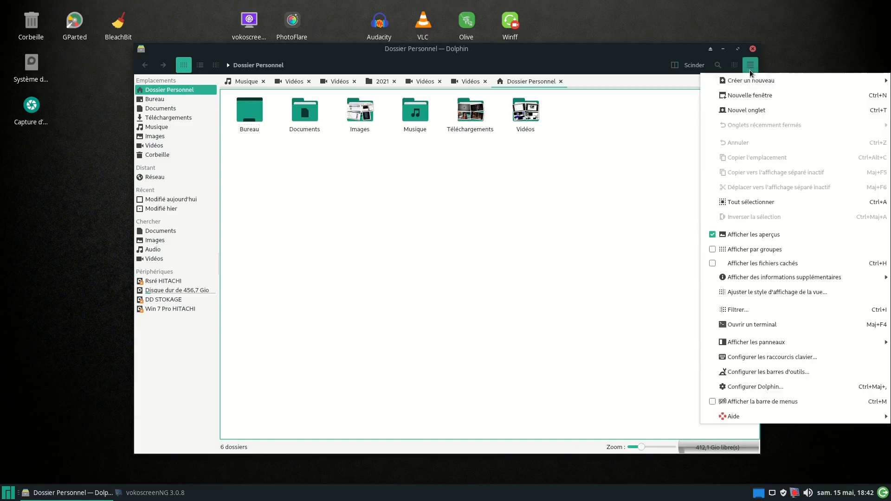
pyautogui.click(733, 389)
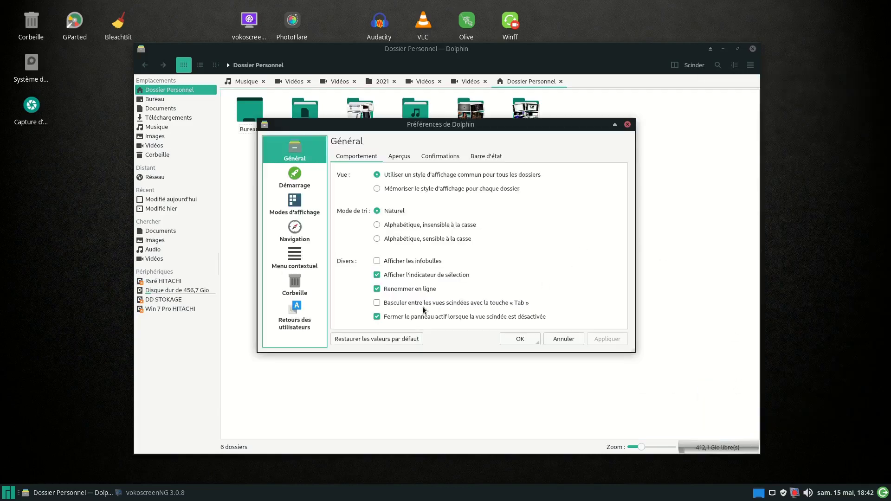
pyautogui.click(298, 262)
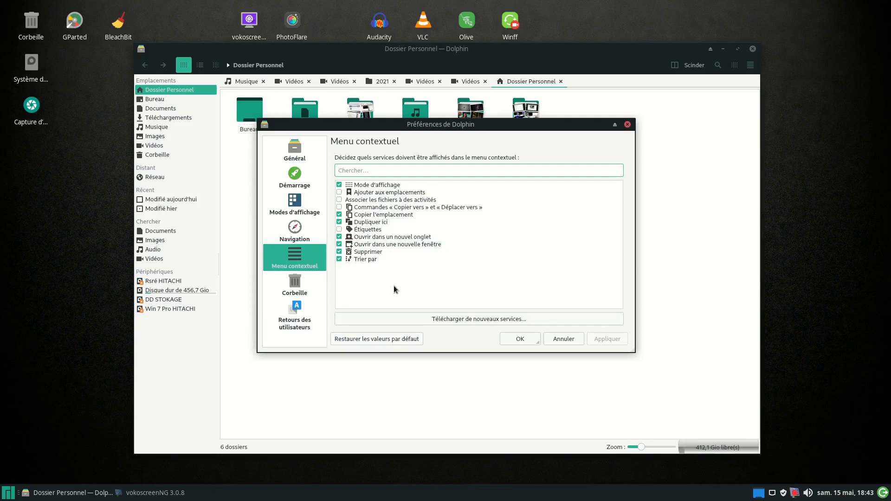
pyautogui.click(462, 318)
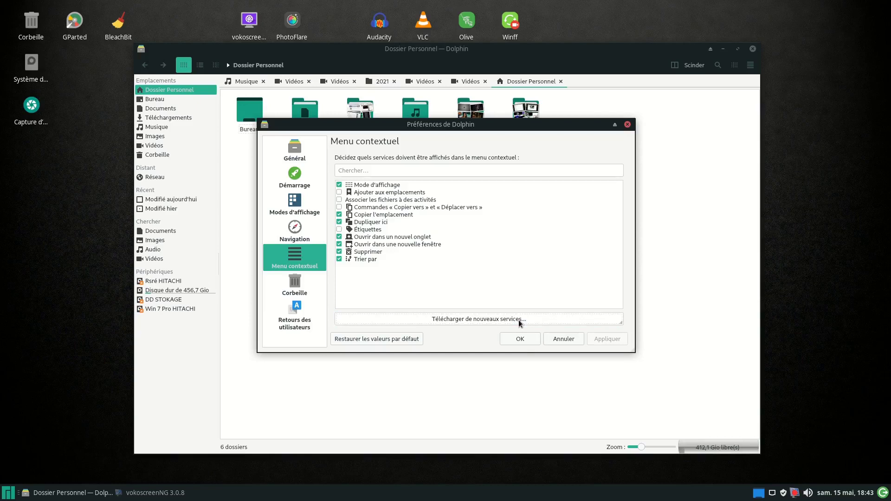
pyautogui.click(629, 125)
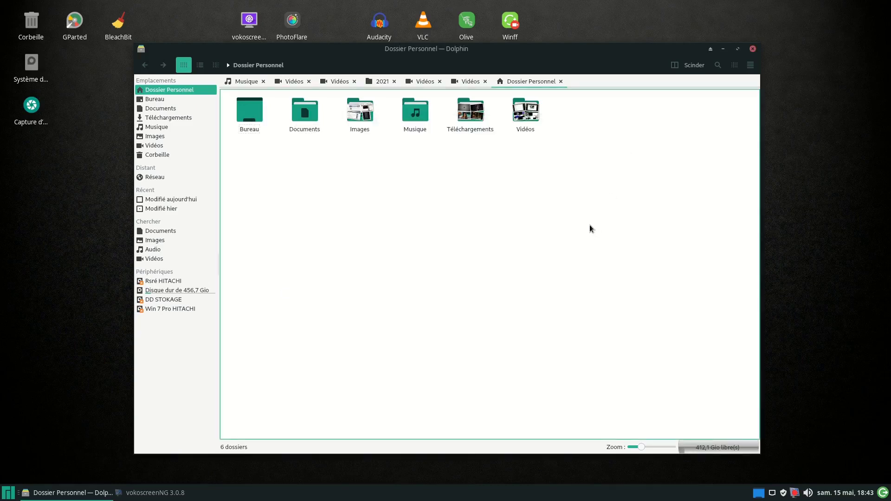
pyautogui.click(753, 49)
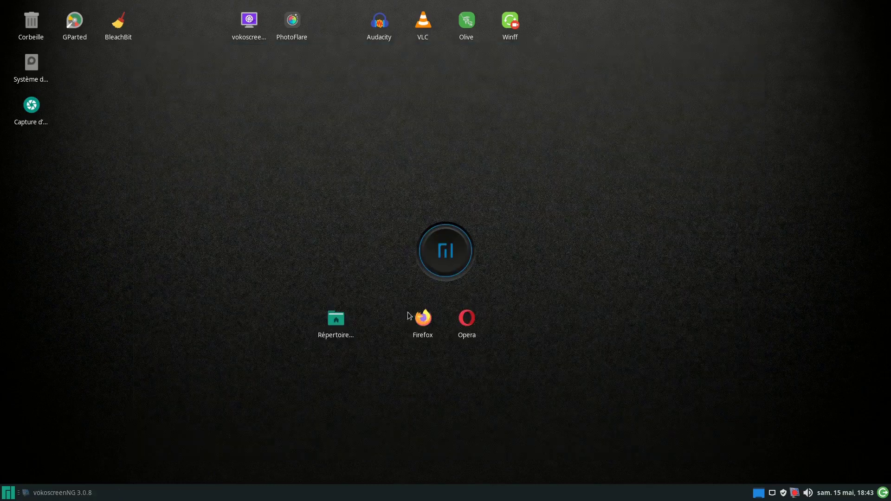
# Set Thunar as the default file manager in the system's default applications and close the settings
pyautogui.click(8, 493)
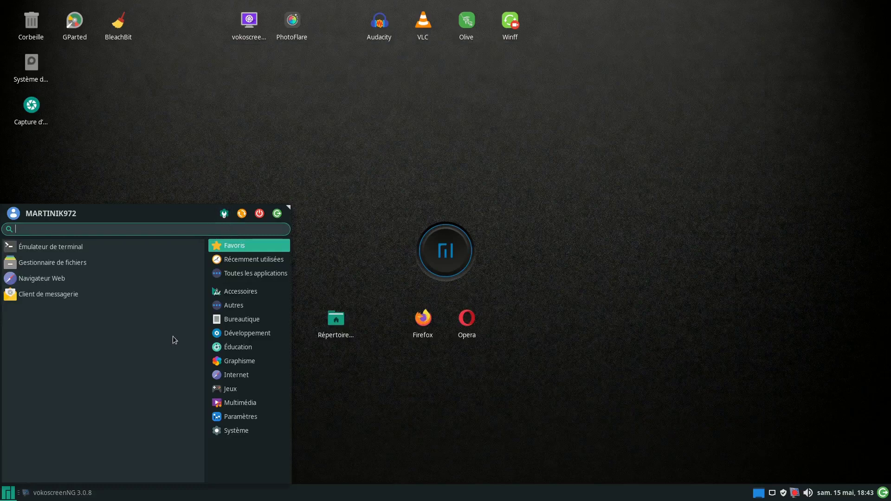
pyautogui.click(224, 214)
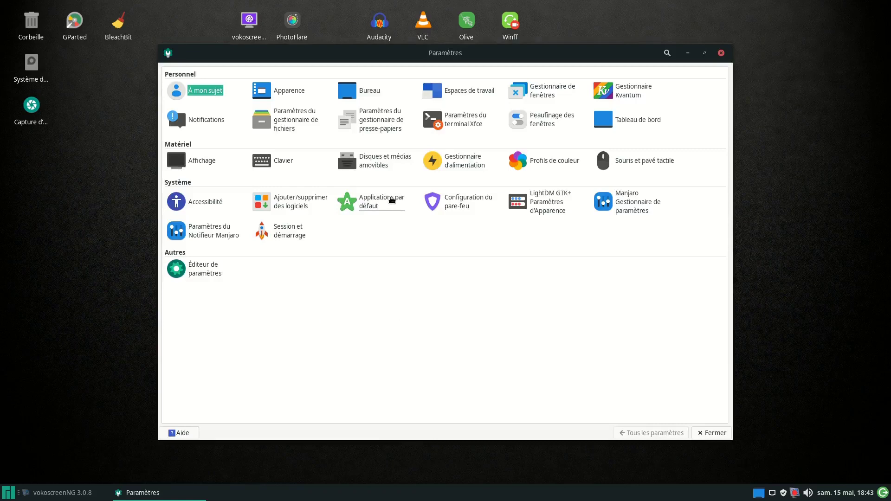
pyautogui.click(391, 199)
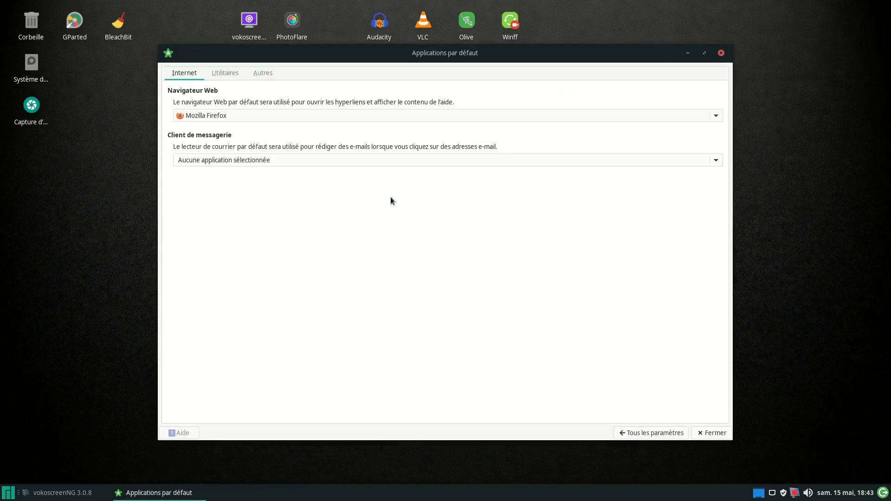
pyautogui.click(224, 74)
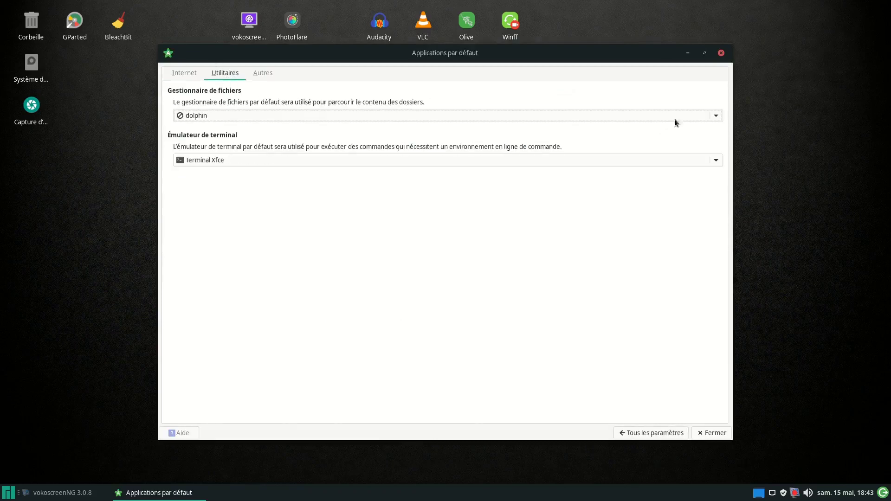
pyautogui.click(715, 118)
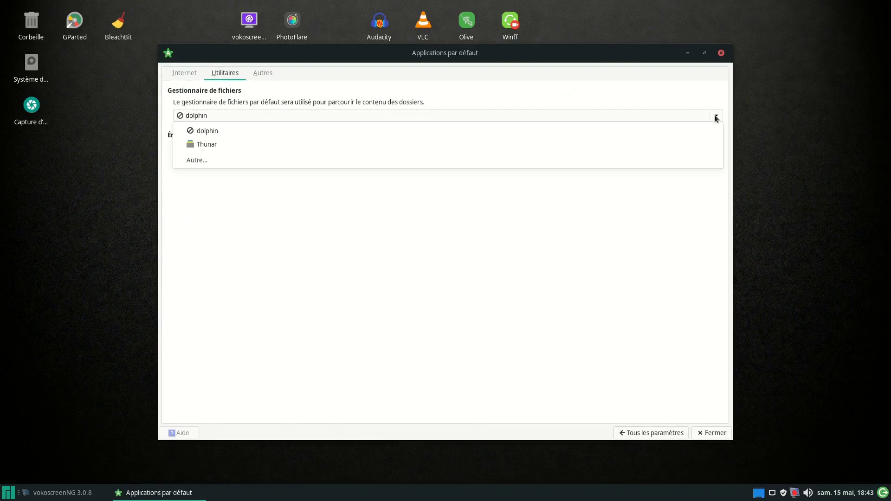
pyautogui.click(222, 143)
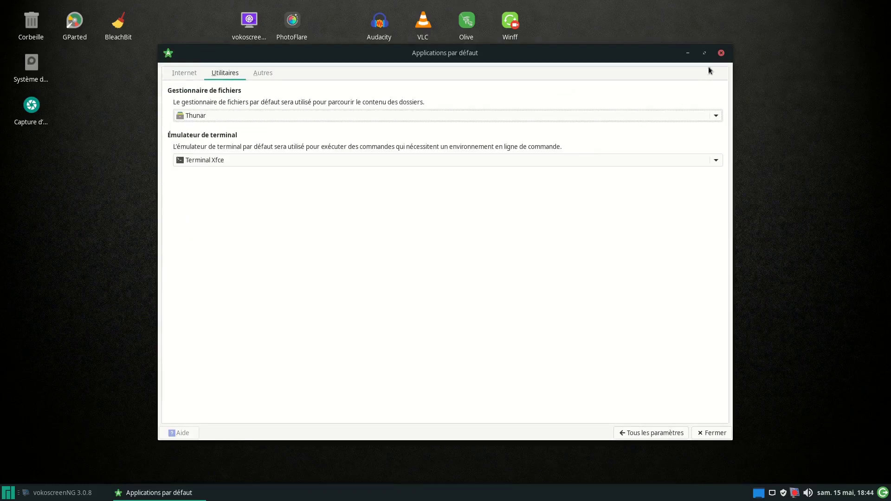
pyautogui.click(721, 53)
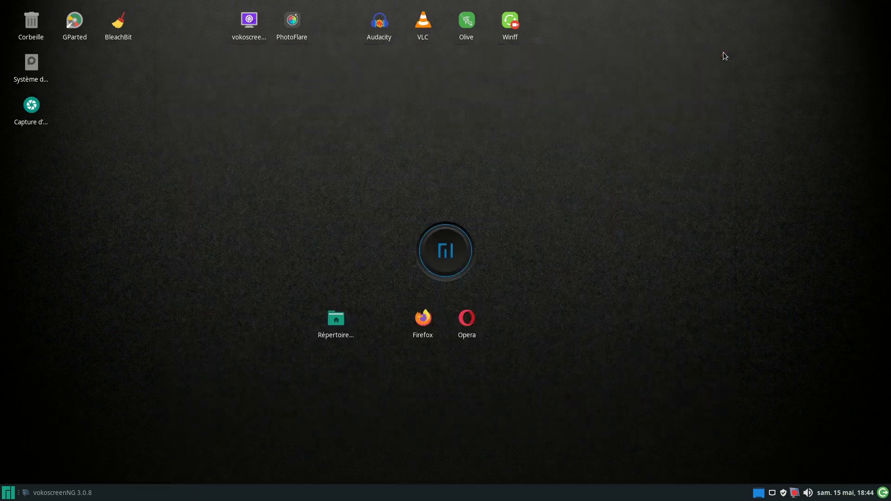
# Examine the desktop's context menu, dismiss it, and open the personal folder in Thunar
pyautogui.rightClick(158, 210)
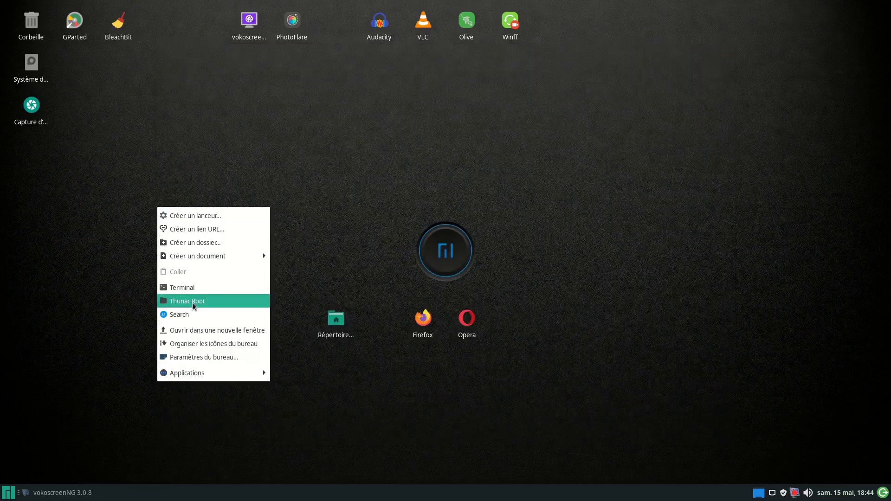
pyautogui.click(73, 365)
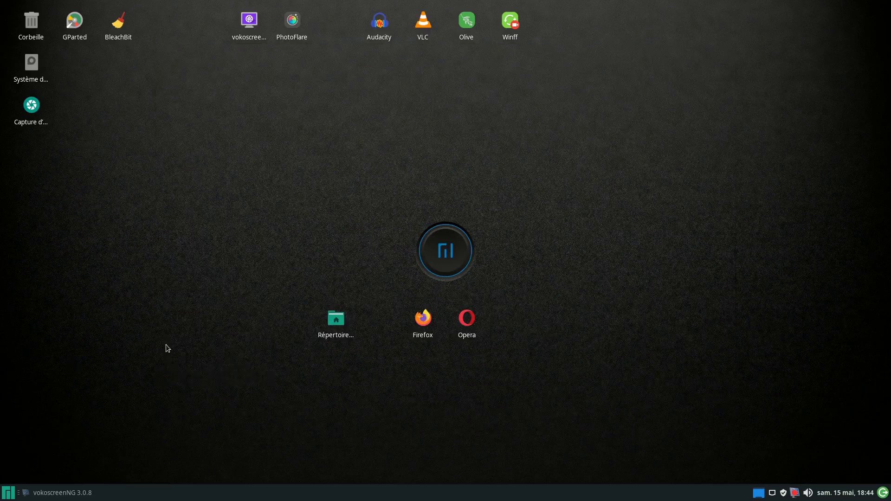
pyautogui.doubleClick(335, 327)
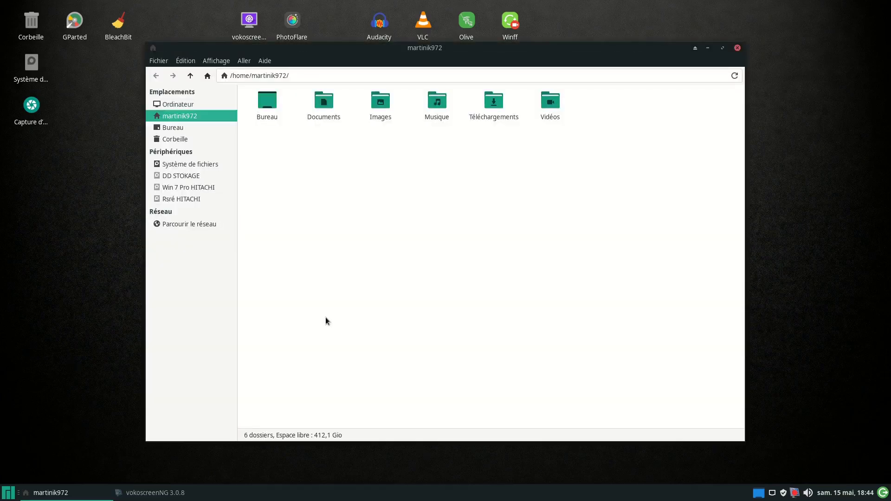
# Open the personal folder with administrator rights using the Thunar Root action, and close both file manager windows
pyautogui.rightClick(444, 242)
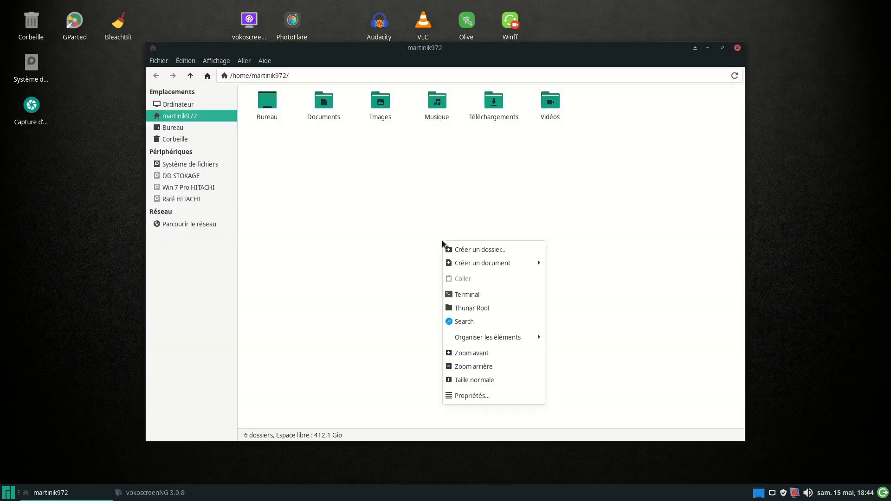
pyautogui.click(469, 309)
pyautogui.press('Return')
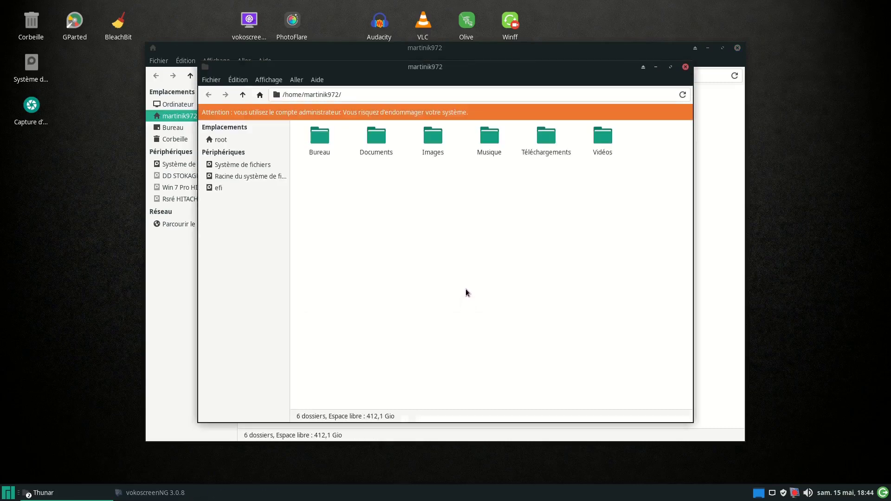
pyautogui.click(685, 67)
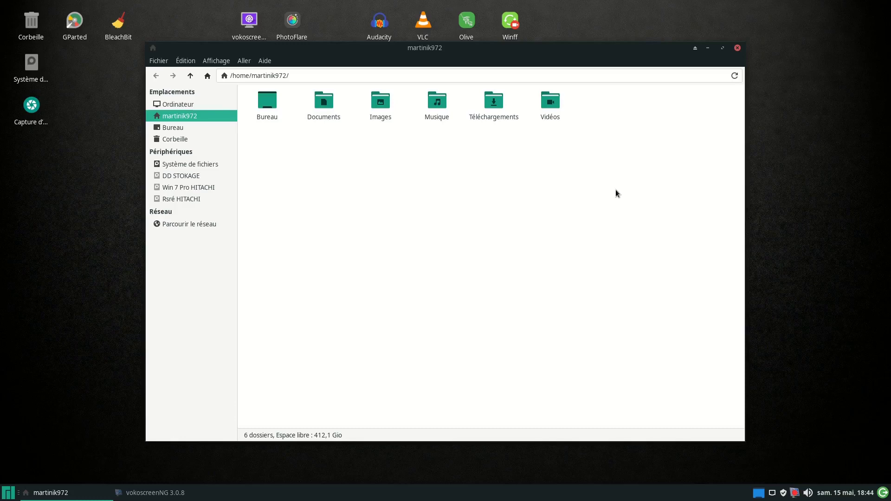
pyautogui.click(737, 48)
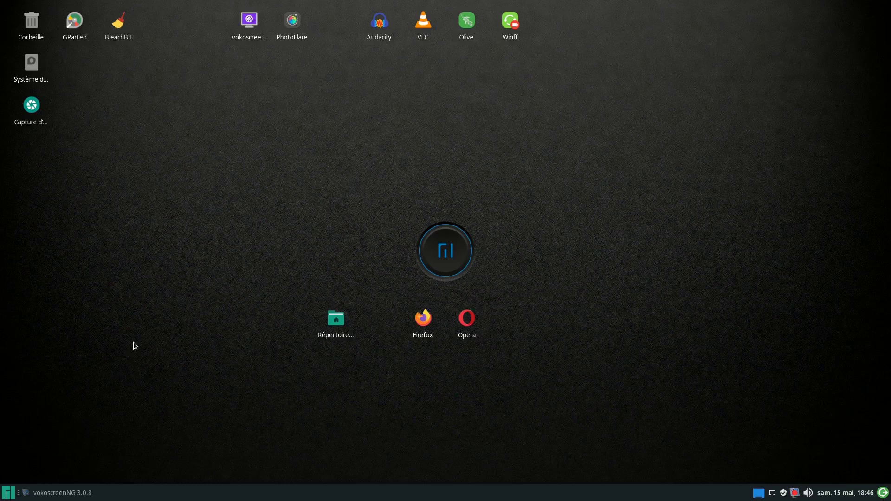
pyautogui.hotkey('ctrl', 'shift', 'F11')
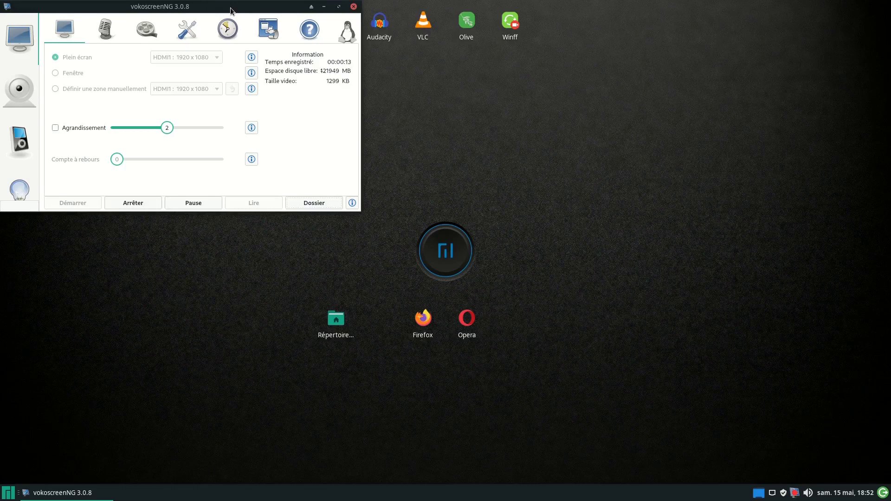
pyautogui.moveTo(231, 10); pyautogui.dragTo(445, 83)
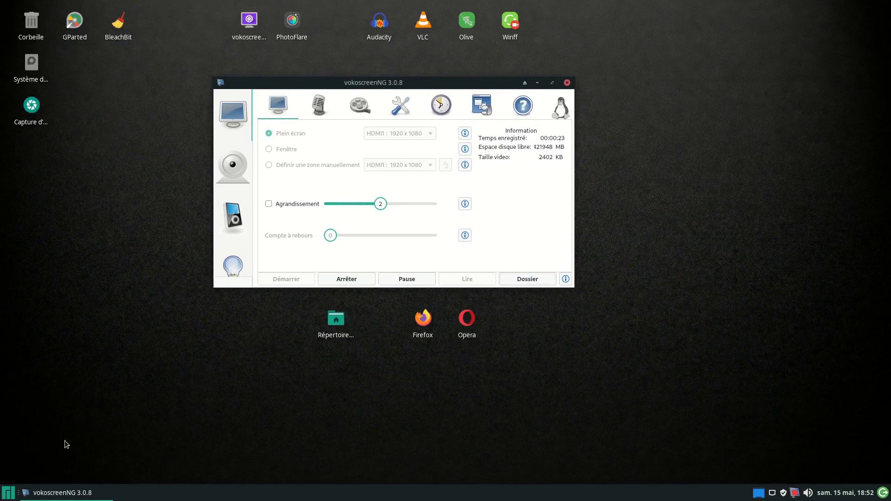
# View the available file managers under the system's default utility applications, and close the settings without changing the selection
pyautogui.click(10, 492)
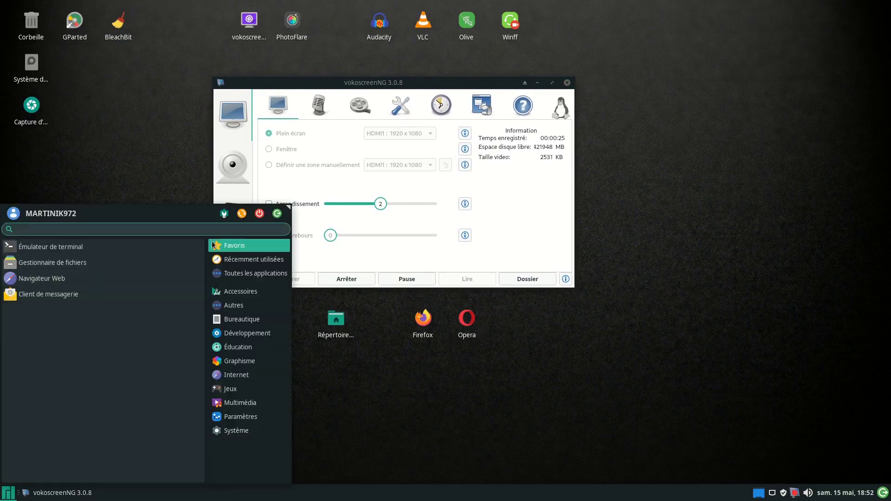
pyautogui.click(225, 216)
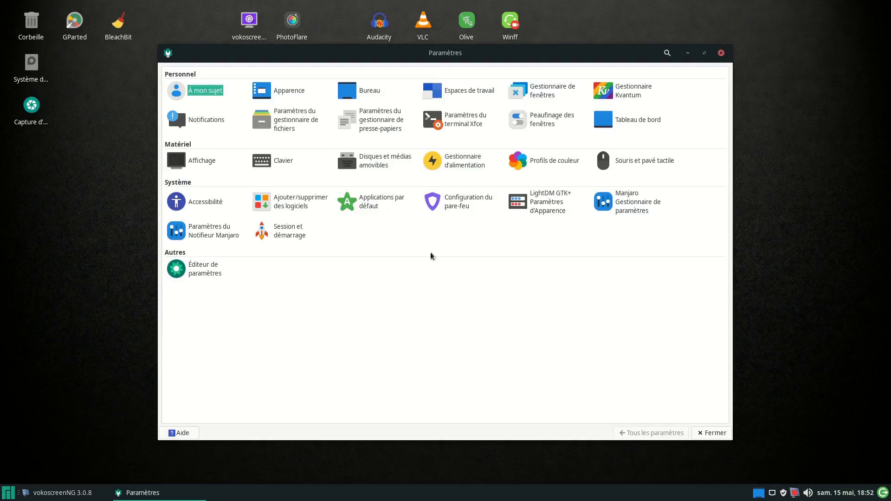
pyautogui.click(369, 210)
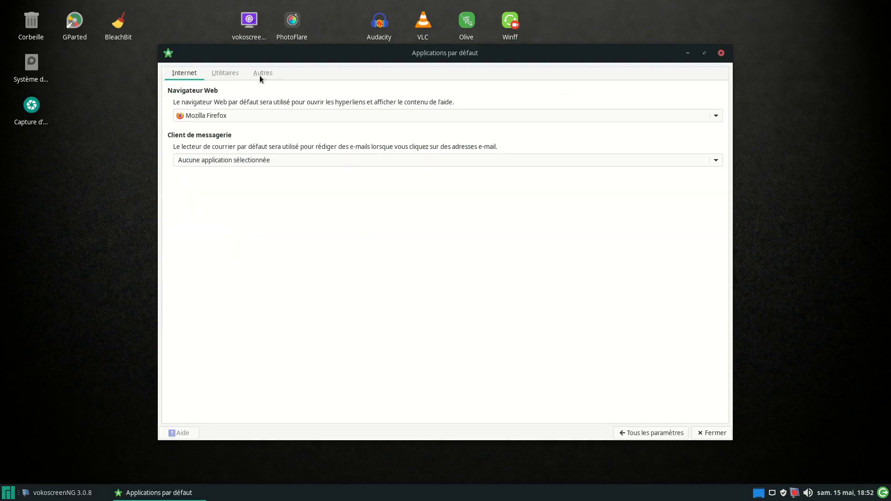
pyautogui.click(227, 72)
pyautogui.click(715, 117)
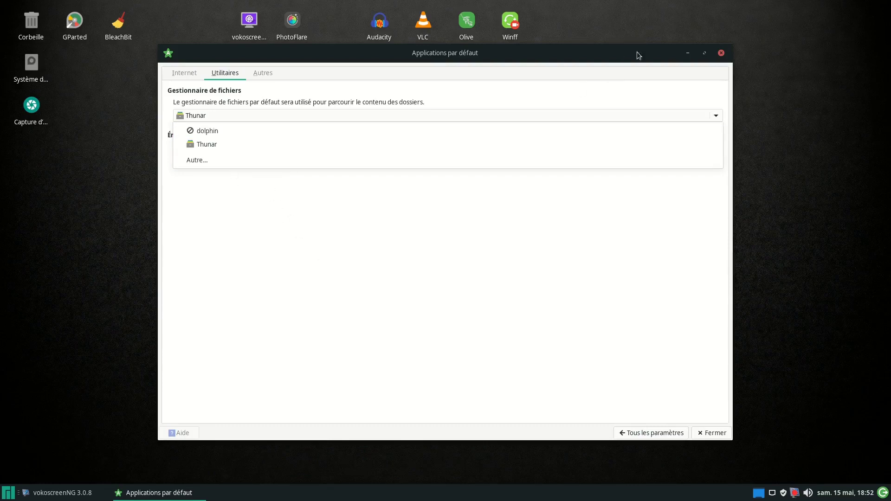
pyautogui.click(722, 53)
pyautogui.click(721, 53)
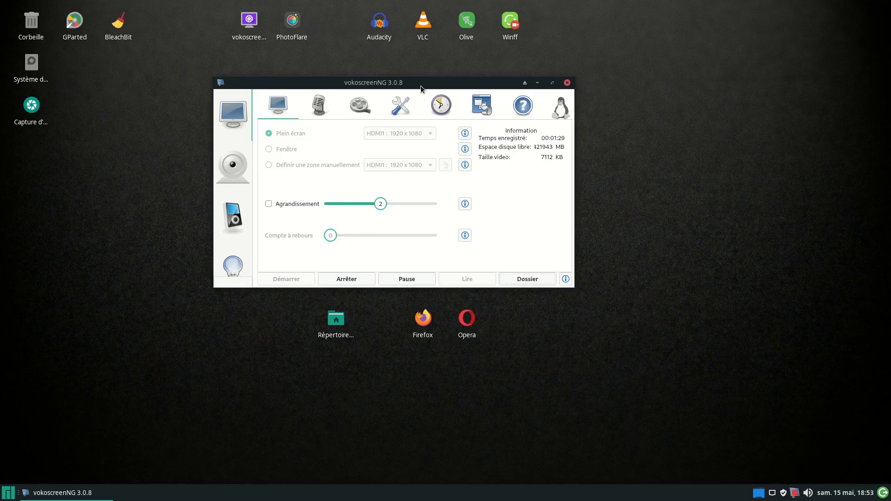
pyautogui.moveTo(421, 85)
pyautogui.mouseDown()
pyautogui.moveTo(447, 79)
pyautogui.moveTo(430, 74)
pyautogui.mouseUp()
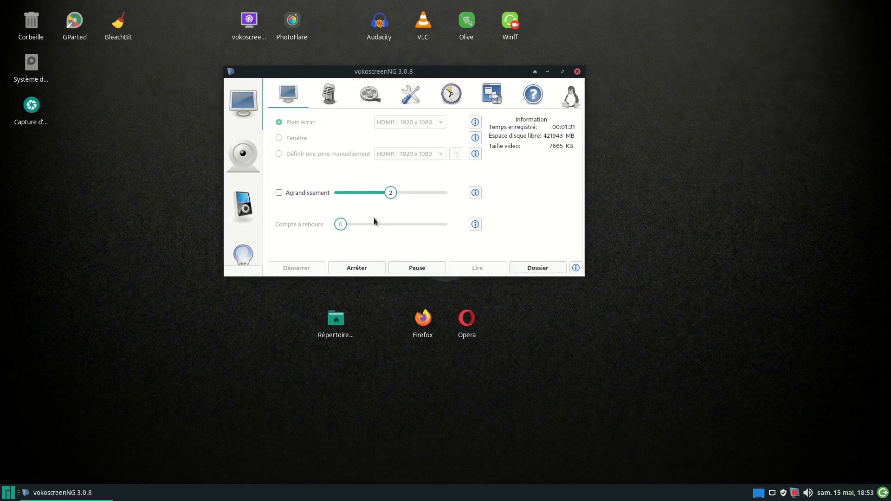